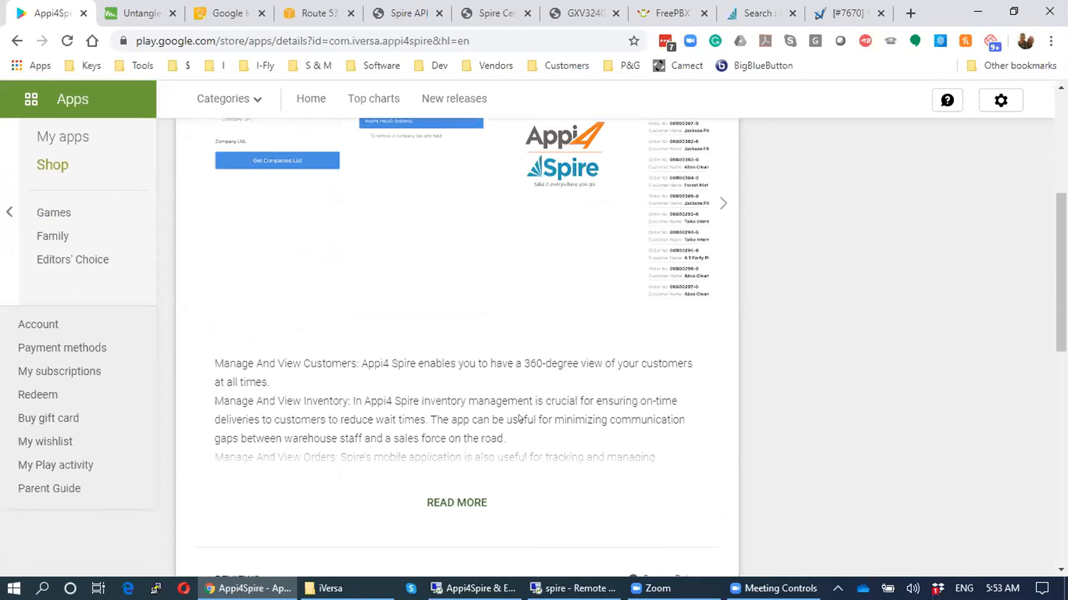
# - Expand the Appi4Spire full description, scroll back to the top, then switch to the remote firewall window
pyautogui.click(456, 426)
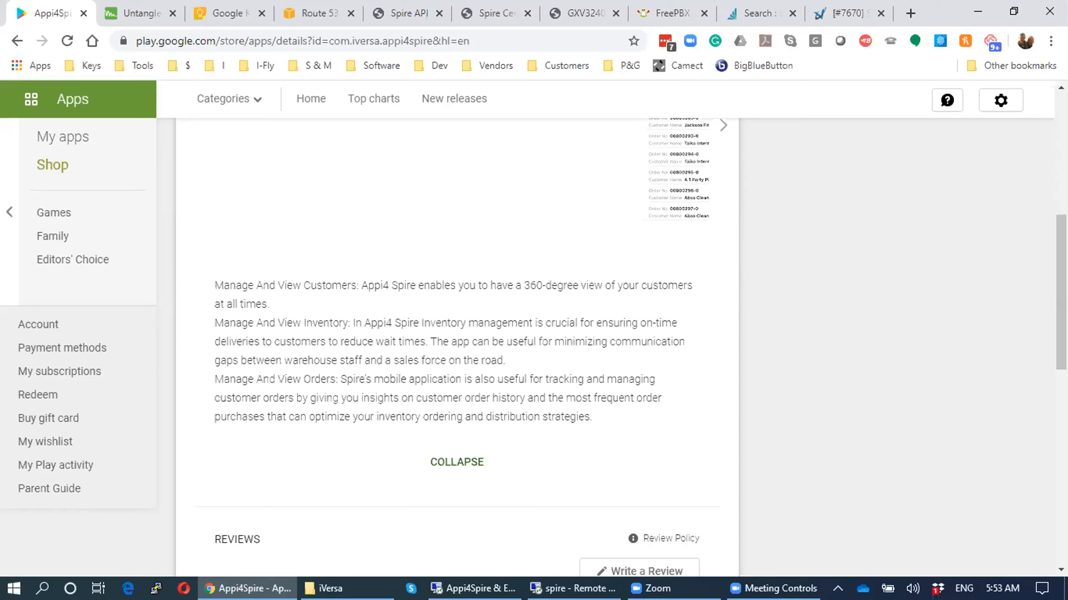
pyautogui.moveTo(573, 587)
pyautogui.scroll(10, 436, 268)
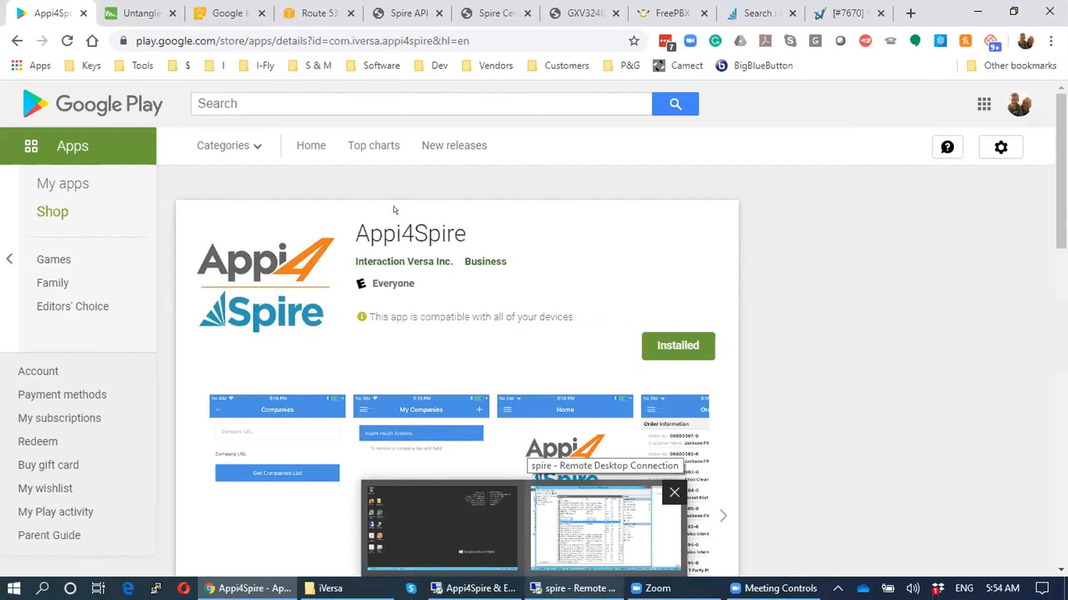
pyautogui.click(604, 527)
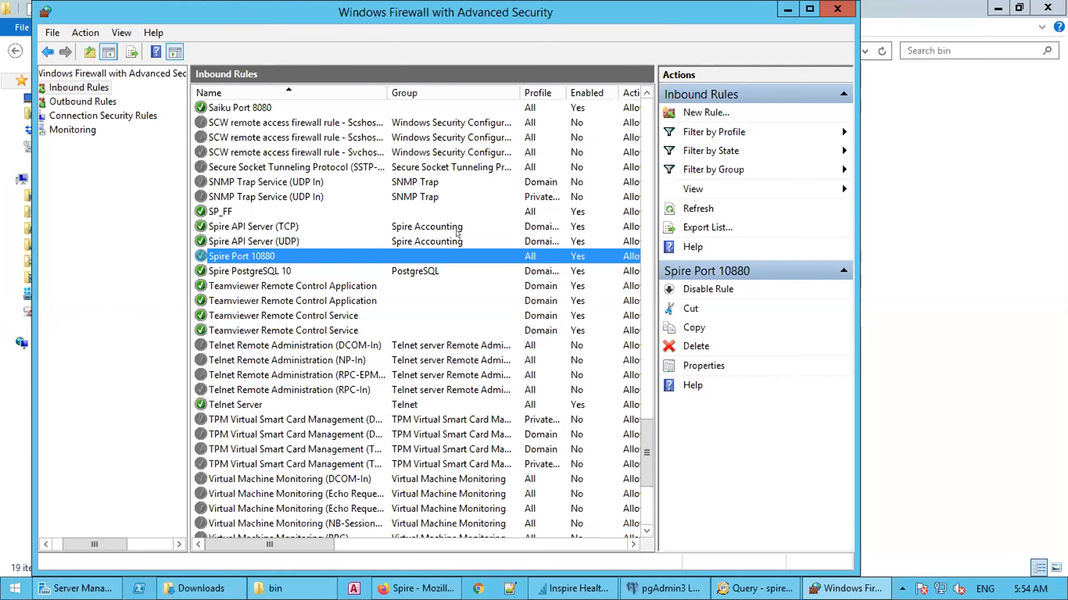
# - Check the network profiles of the Spire API Server (TCP) rule, then open the Spire Port 10880 rule's properties
pyautogui.click(435, 225)
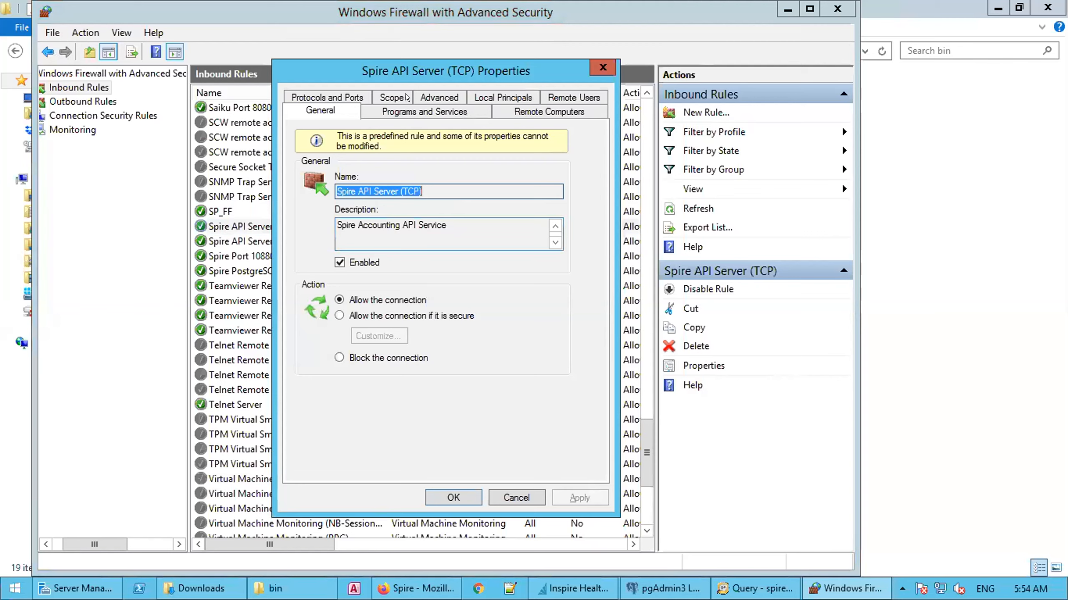
pyautogui.click(421, 98)
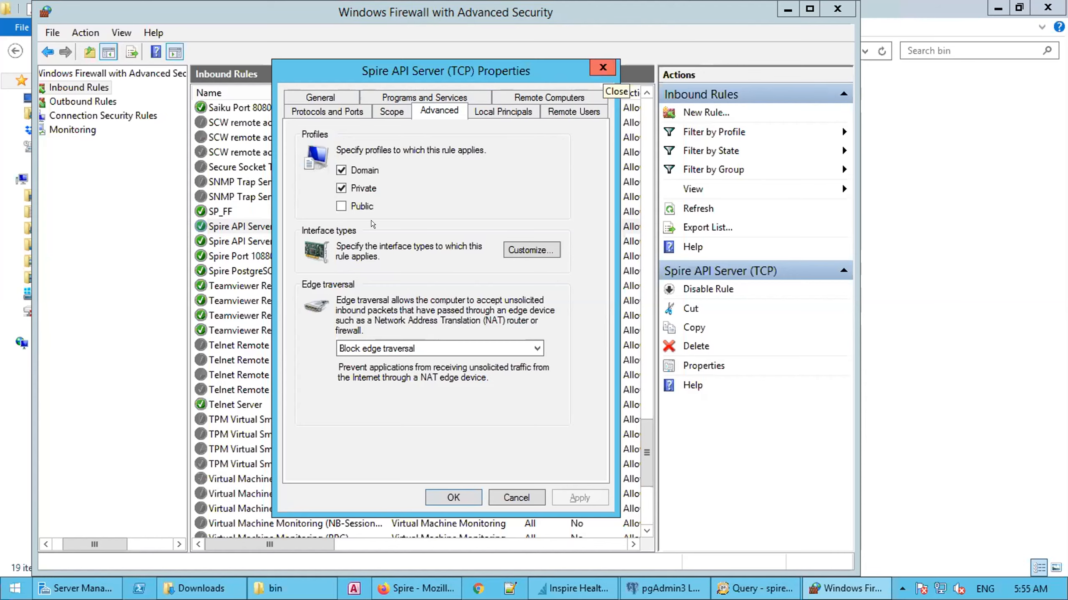
pyautogui.click(595, 64)
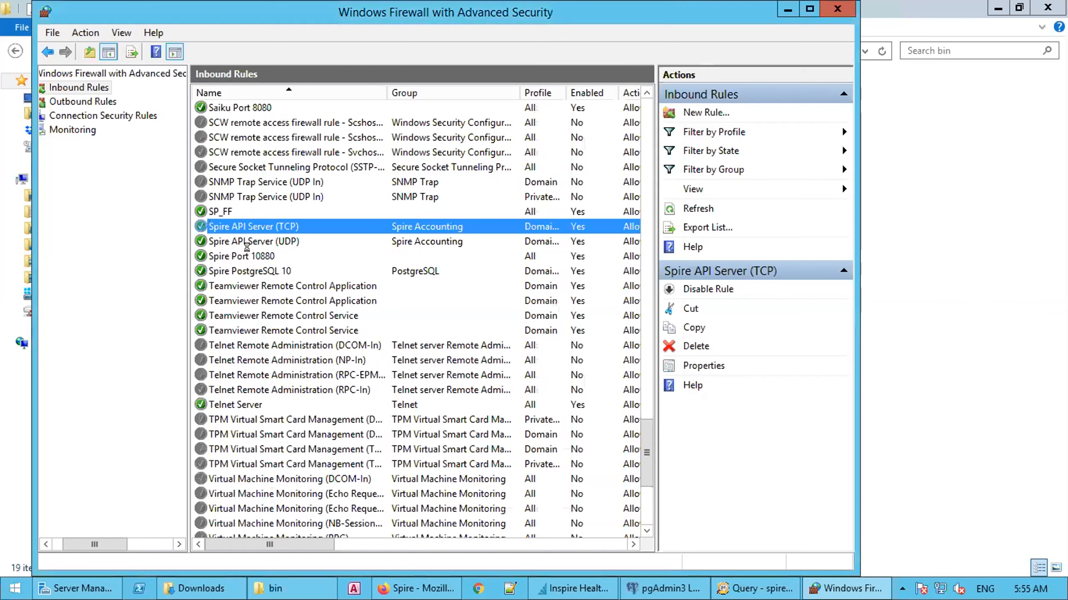
pyautogui.doubleClick(423, 256)
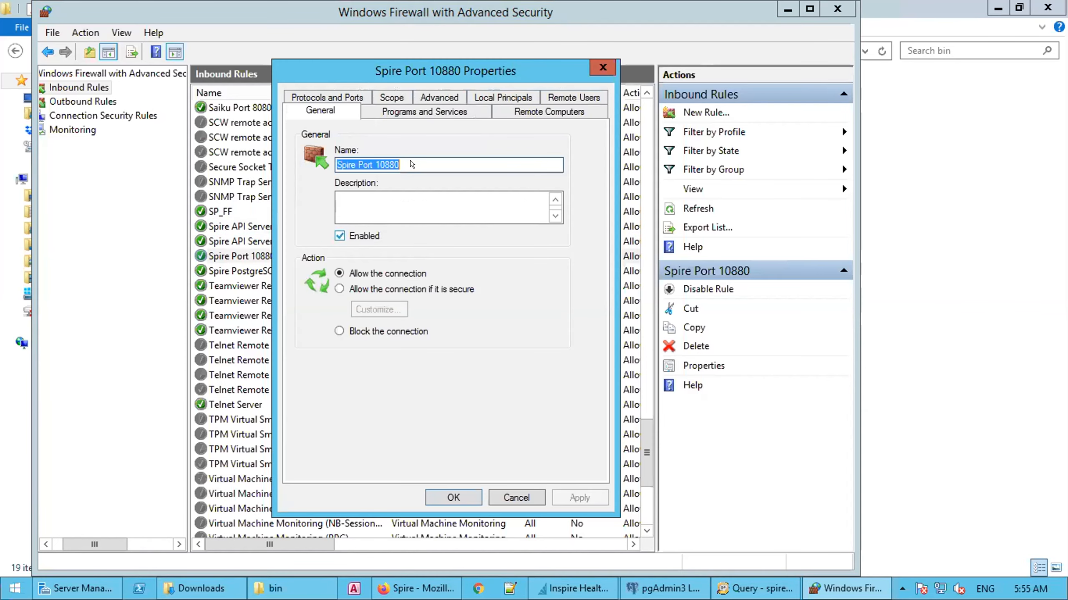
pyautogui.click(440, 98)
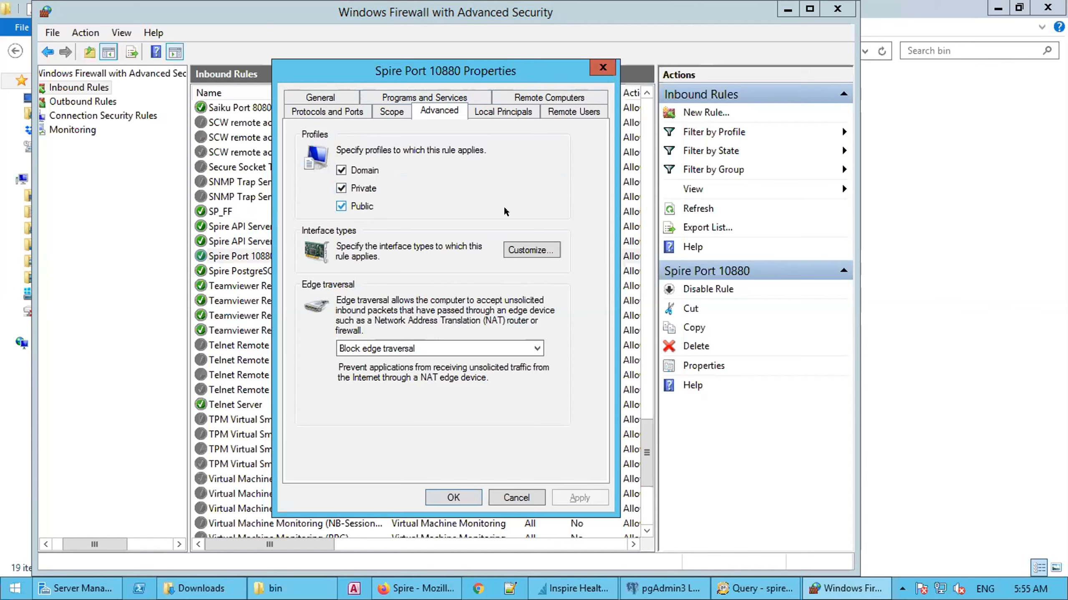
pyautogui.click(597, 60)
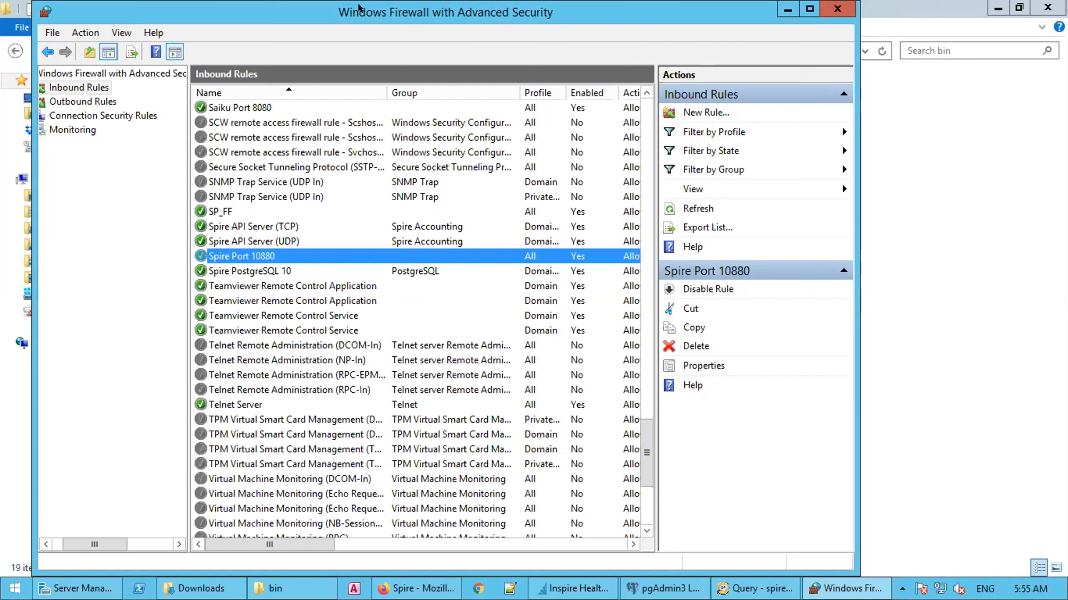
pyautogui.moveTo(266, 3)
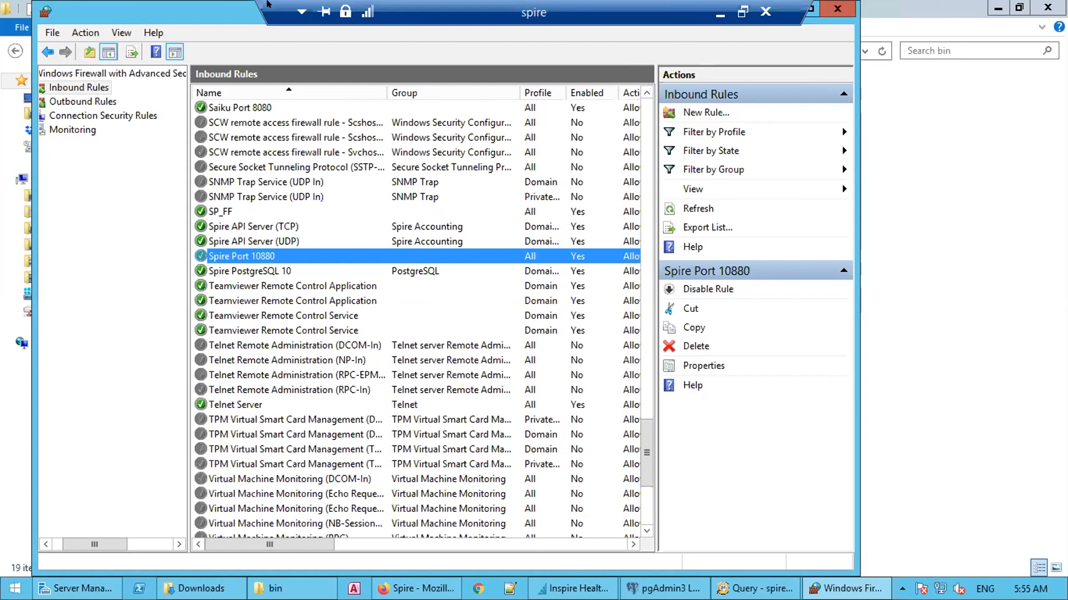
# - Window the remote session, return to Untangle's Port Forward Rules, and edit the Spire API rule
pyautogui.moveTo(269, 4); pyautogui.dragTo(15, 4)
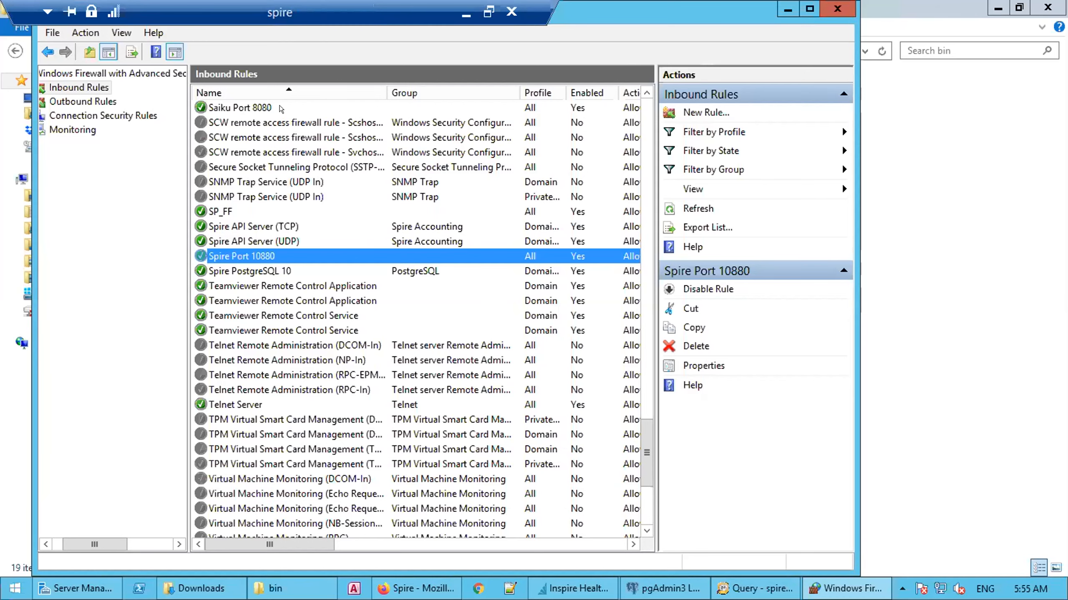
pyautogui.click(489, 12)
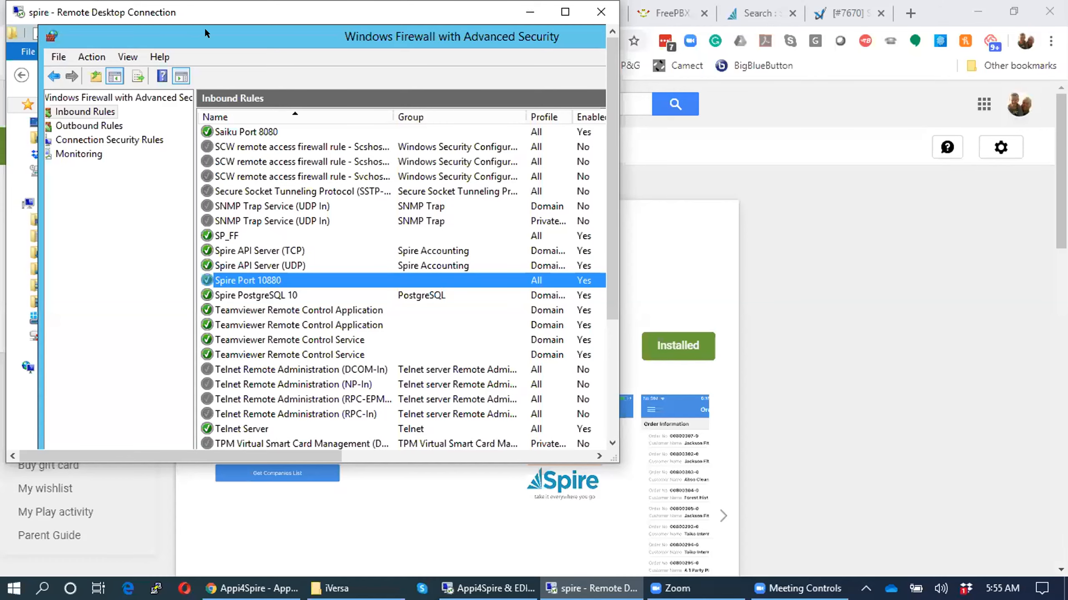
pyautogui.click(818, 267)
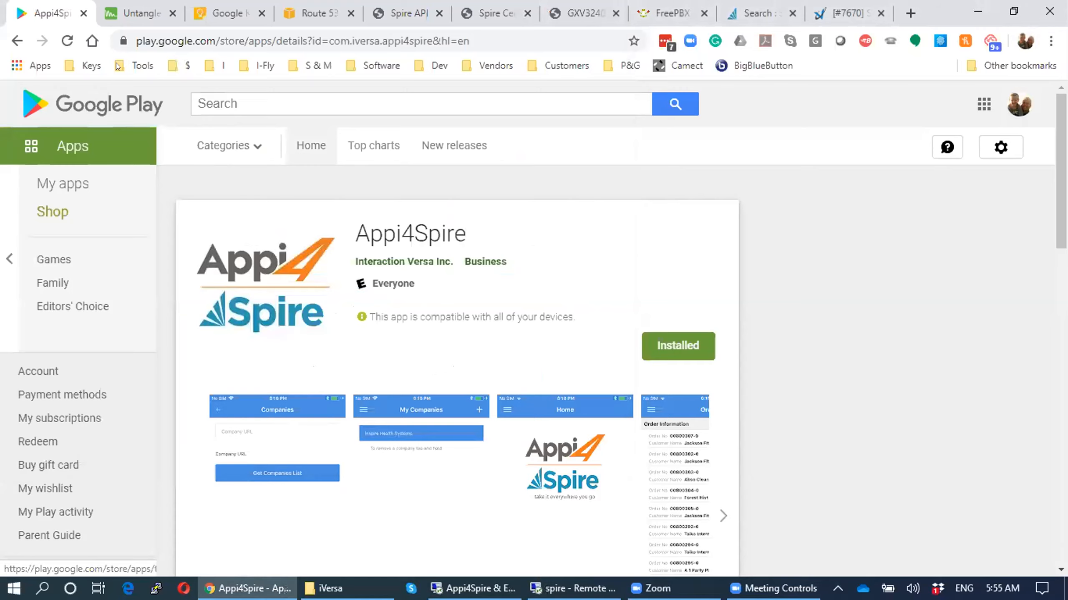
pyautogui.click(118, 16)
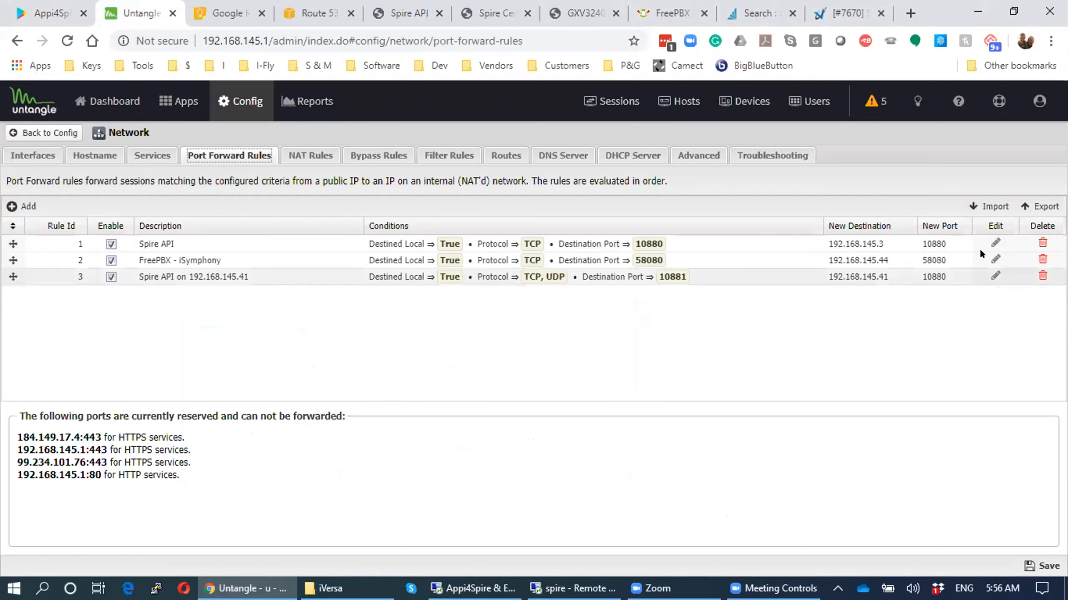
pyautogui.click(993, 243)
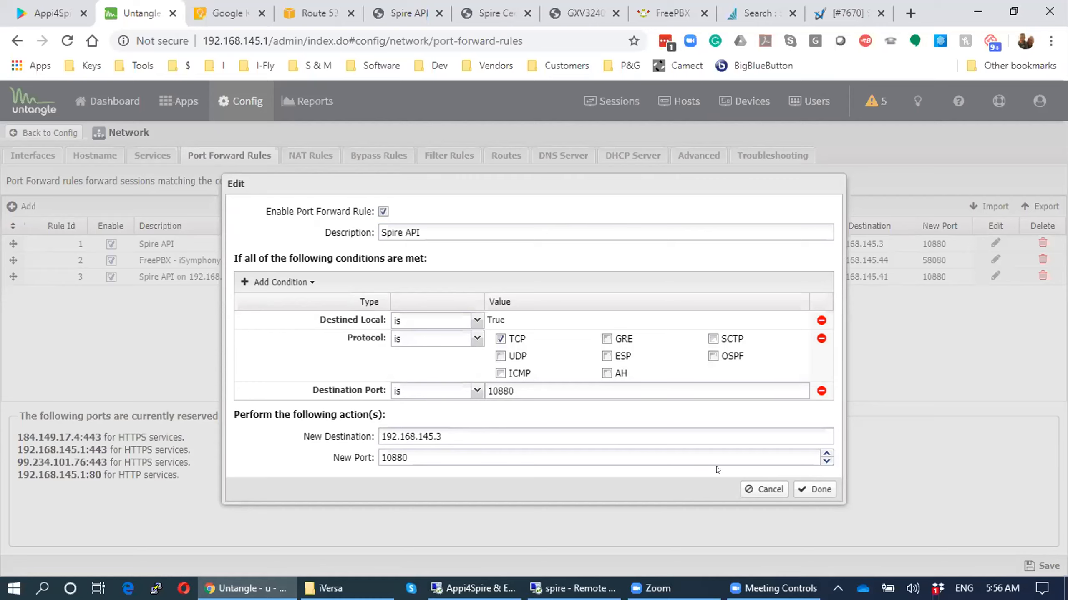
pyautogui.click(758, 484)
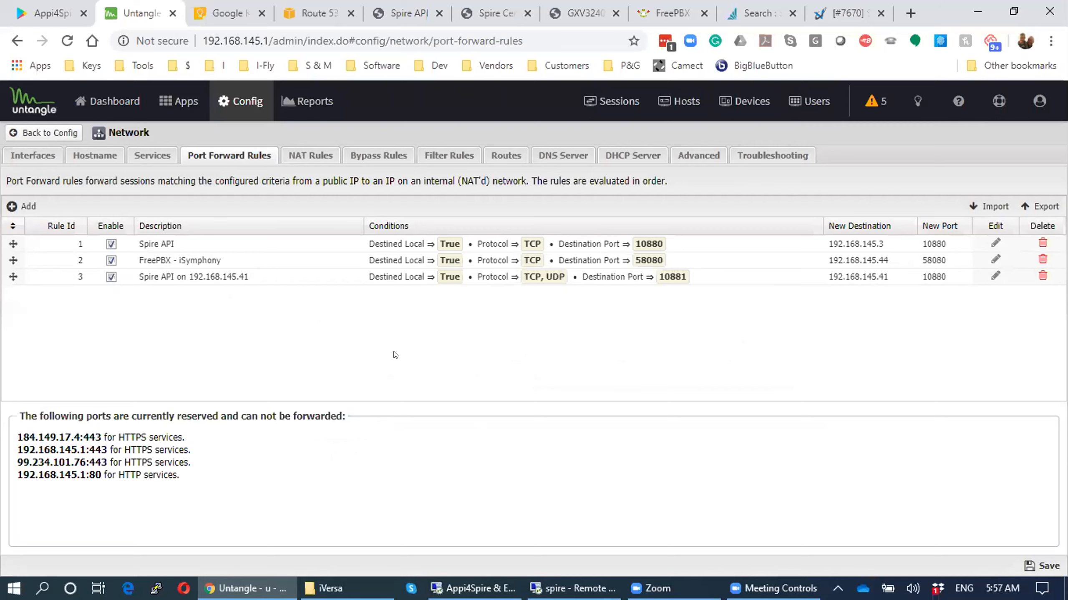
pyautogui.hotkey('ctrl', 'Tab')
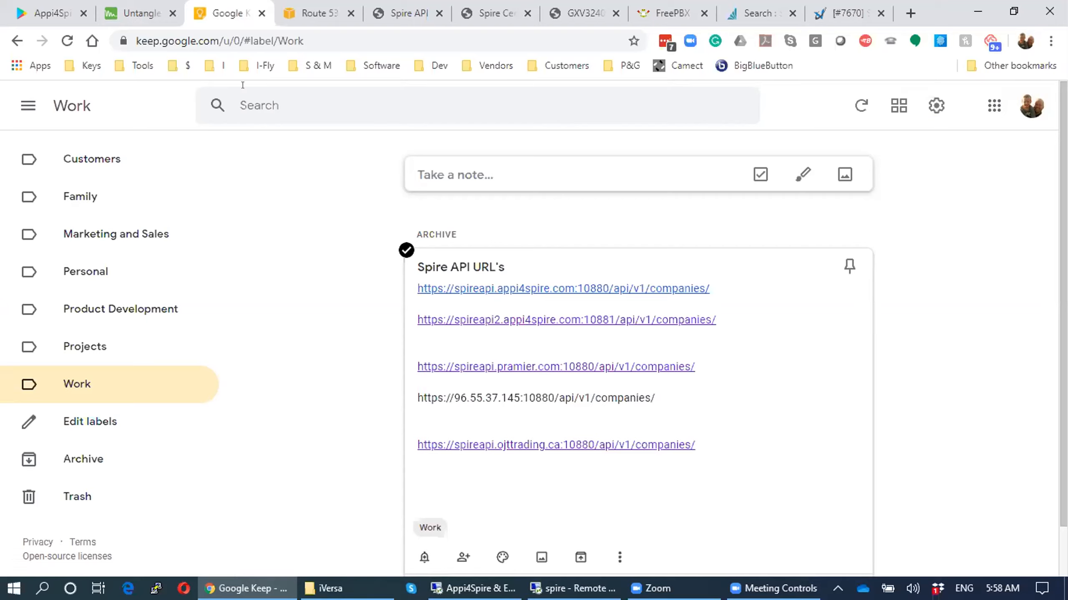
# - Switch to the Route 53 hosted zones tab with Ctrl+Tab
pyautogui.hotkey('ctrl', 'Tab')
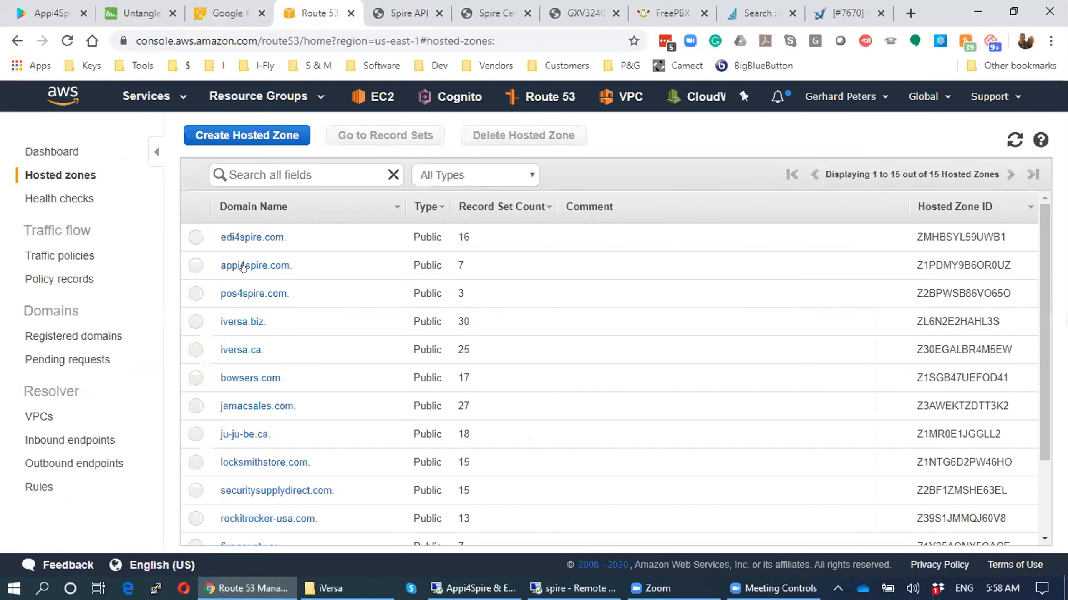
# - View appi4spire.com's record sets to confirm spireapi is 34.236.31.248, then return to Keep
pyautogui.click(432, 266)
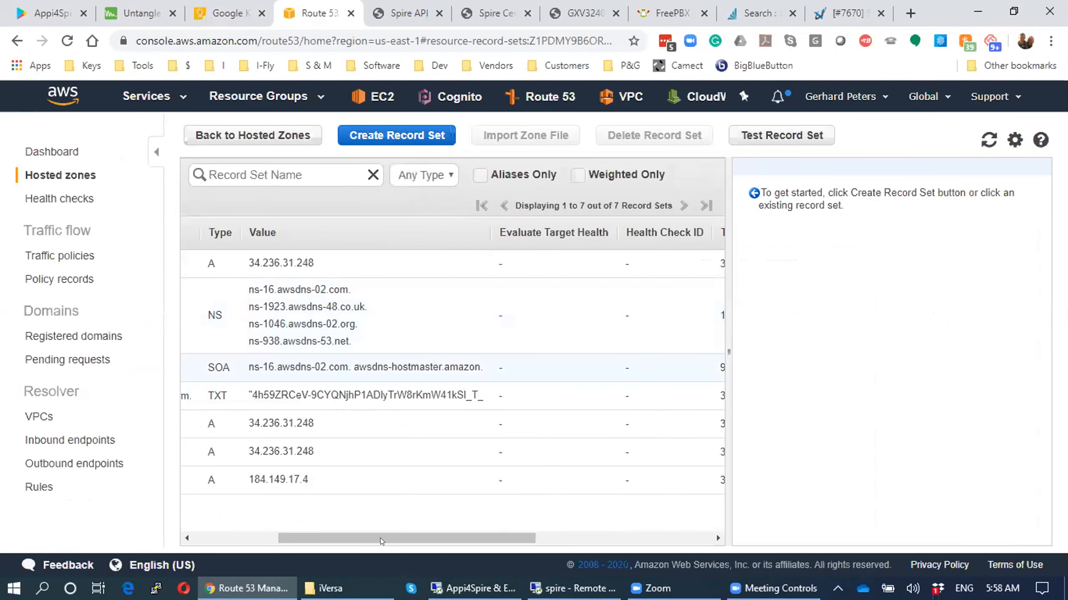
pyautogui.hscroll(-4, 381, 540)
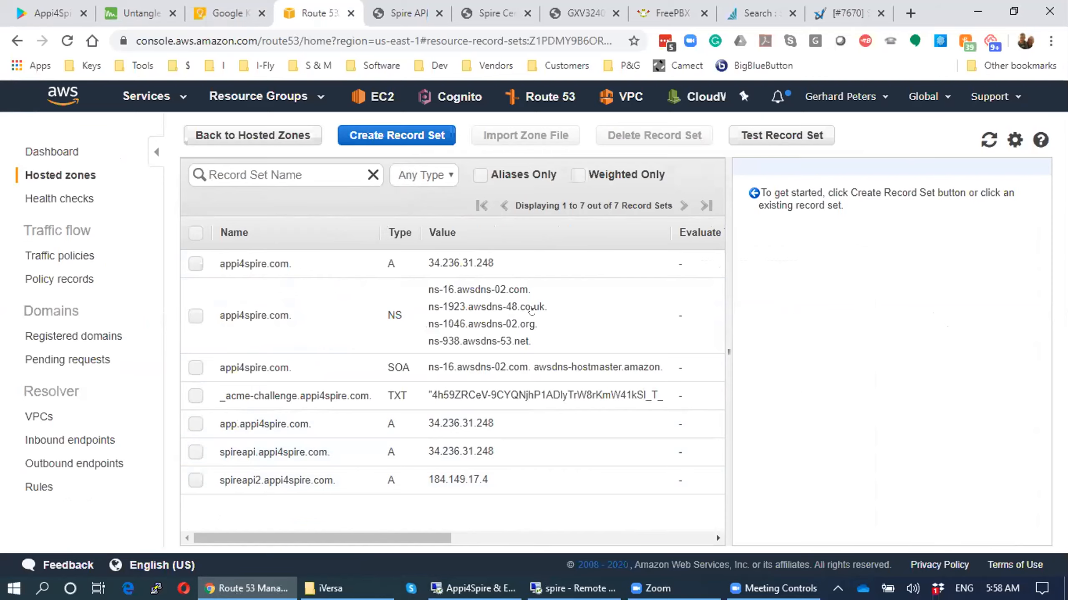
pyautogui.hotkey('ctrl', 'shift', 'Tab')
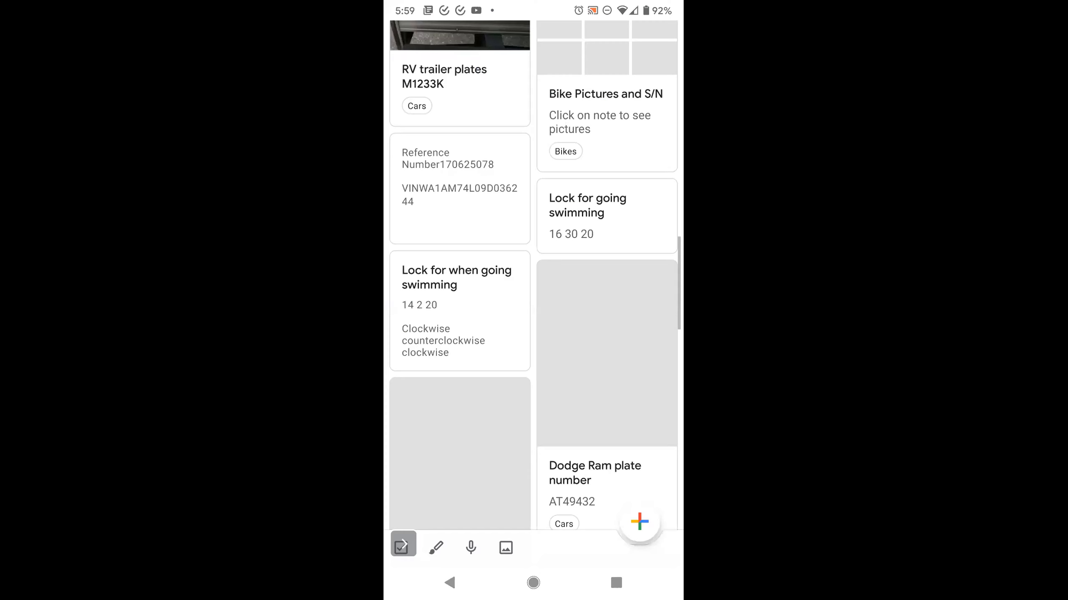
# - Open the Spire API URL's note under the Work label, then go to the home screen
pyautogui.scroll(-15, 533, 315)
pyautogui.scroll(20, 534, 314)
pyautogui.click(414, 44)
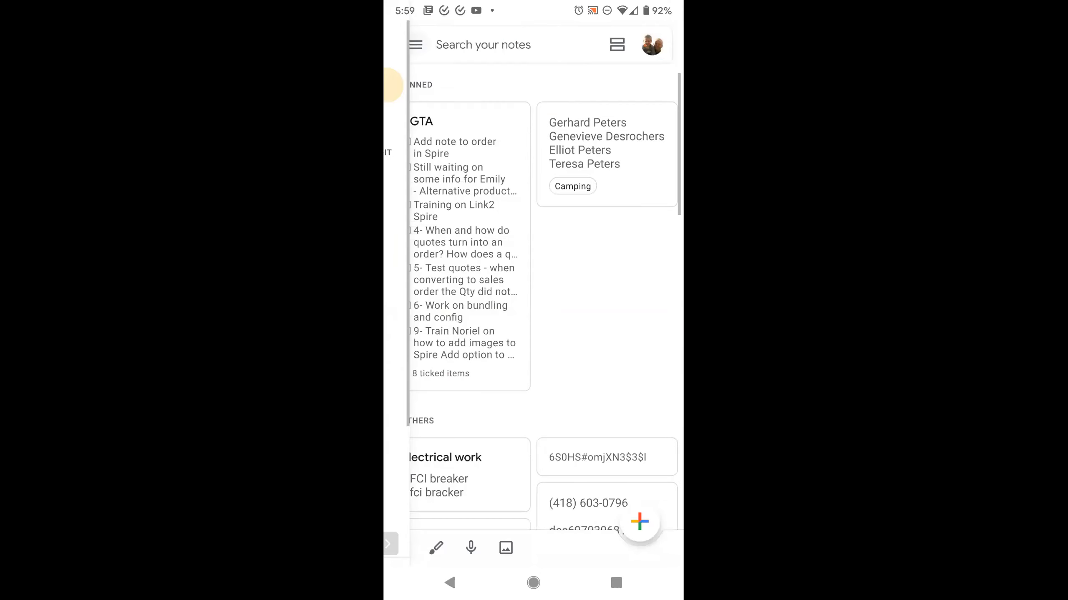
pyautogui.scroll(-4, 499, 314)
pyautogui.scroll(-1, 499, 294)
pyautogui.click(443, 343)
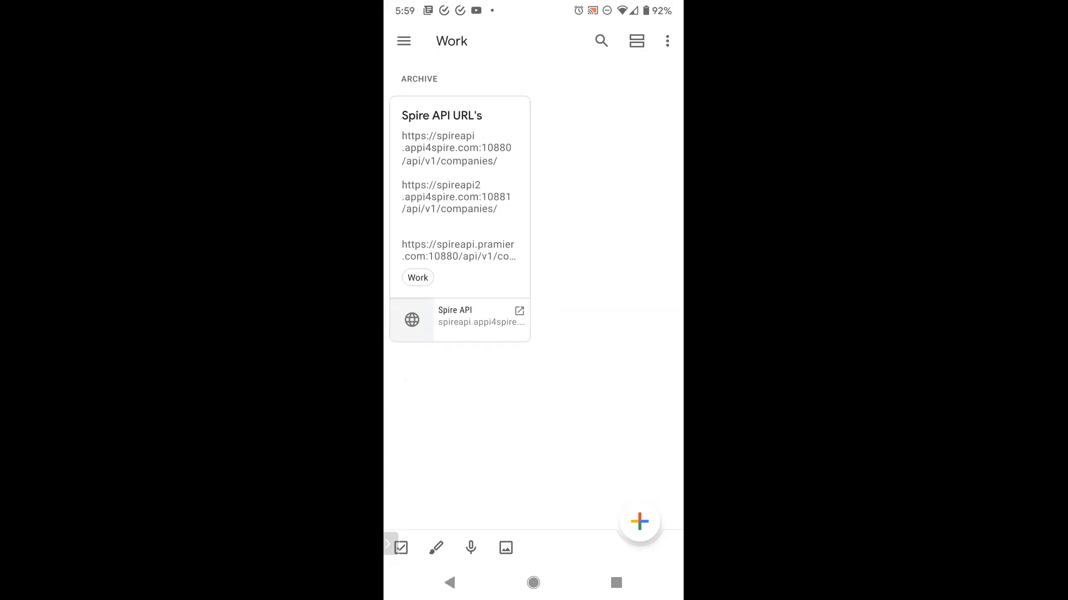
pyautogui.click(459, 189)
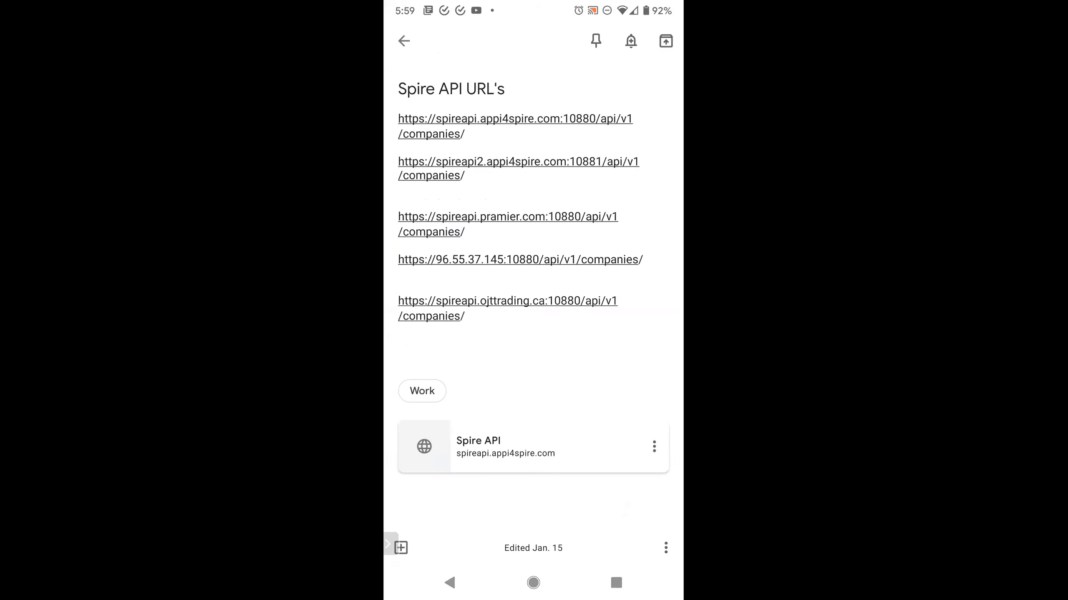
pyautogui.click(534, 582)
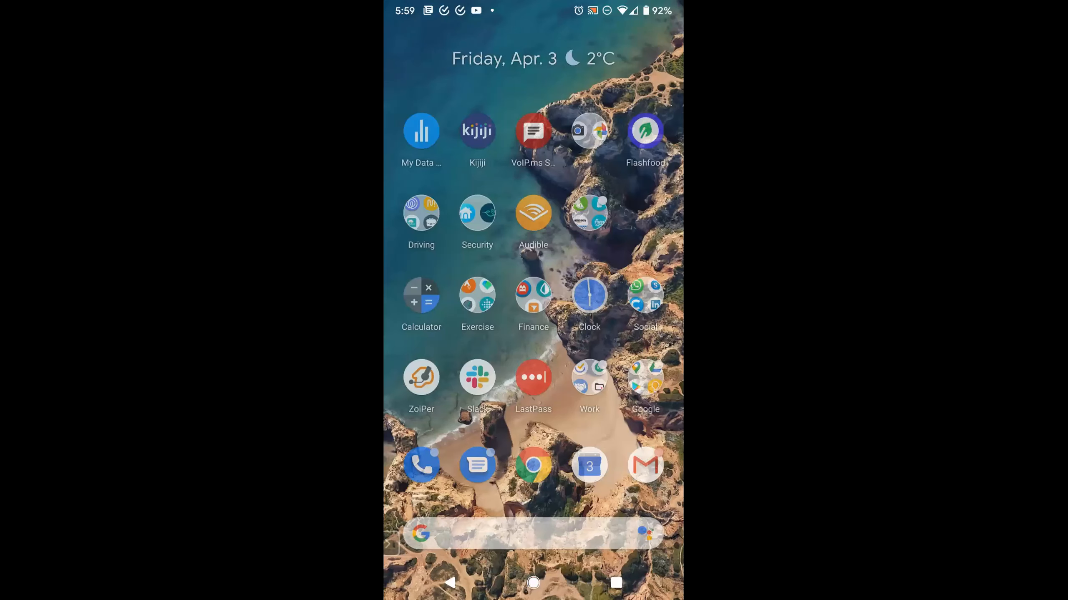
# - Find and launch the Appi4 Spire app by searching 'appi' on the phone
pyautogui.click(533, 532)
pyautogui.write('a')
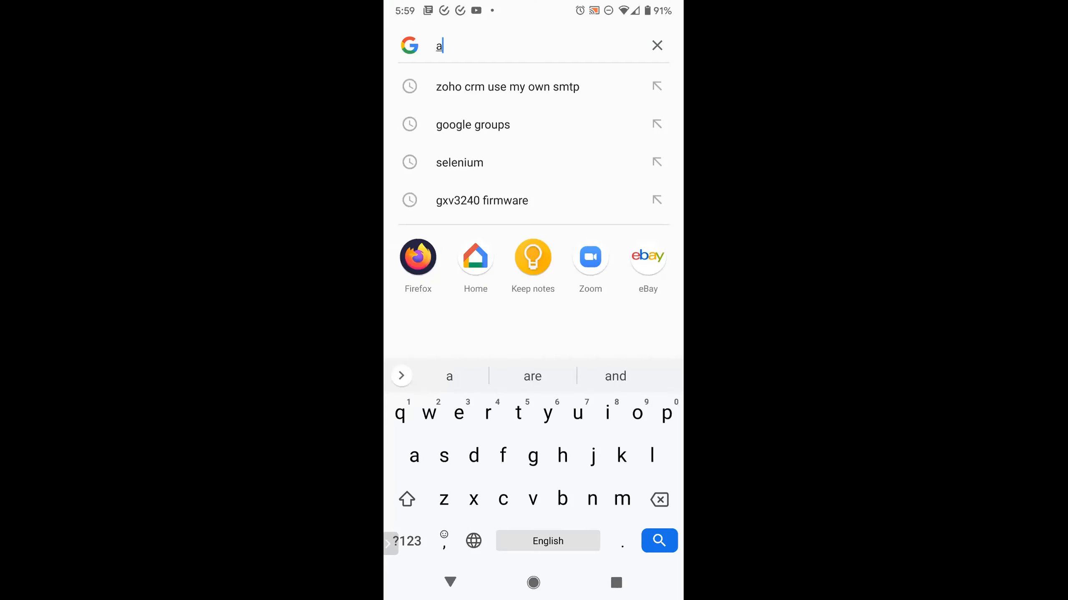
pyautogui.write('ppi')
pyautogui.click(417, 256)
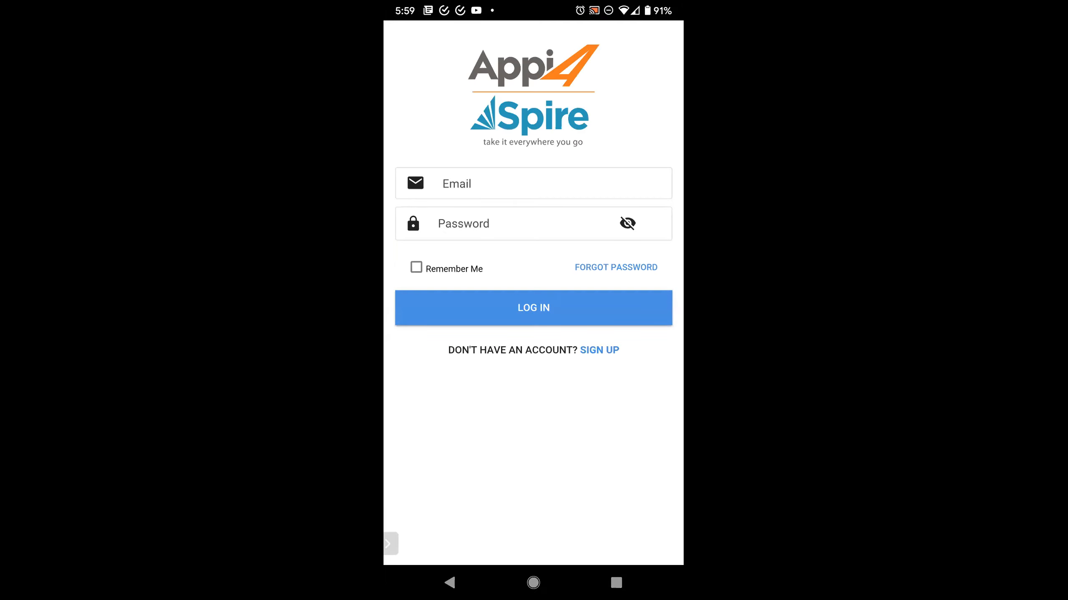
# - Glance at the sign-up form, return to login, and enter the account username in Email
pyautogui.click(599, 349)
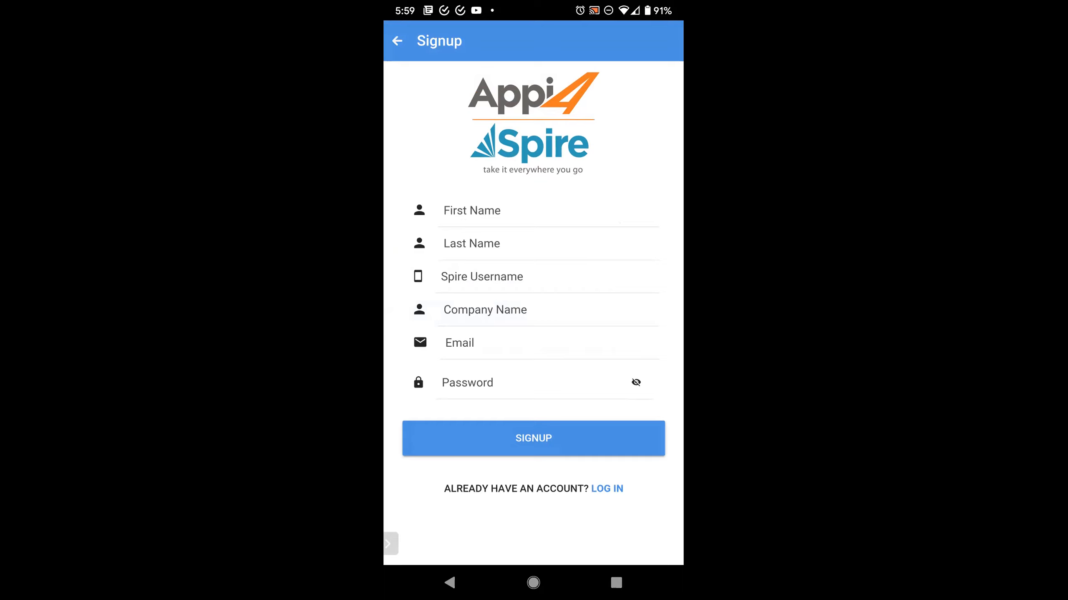
pyautogui.click(397, 41)
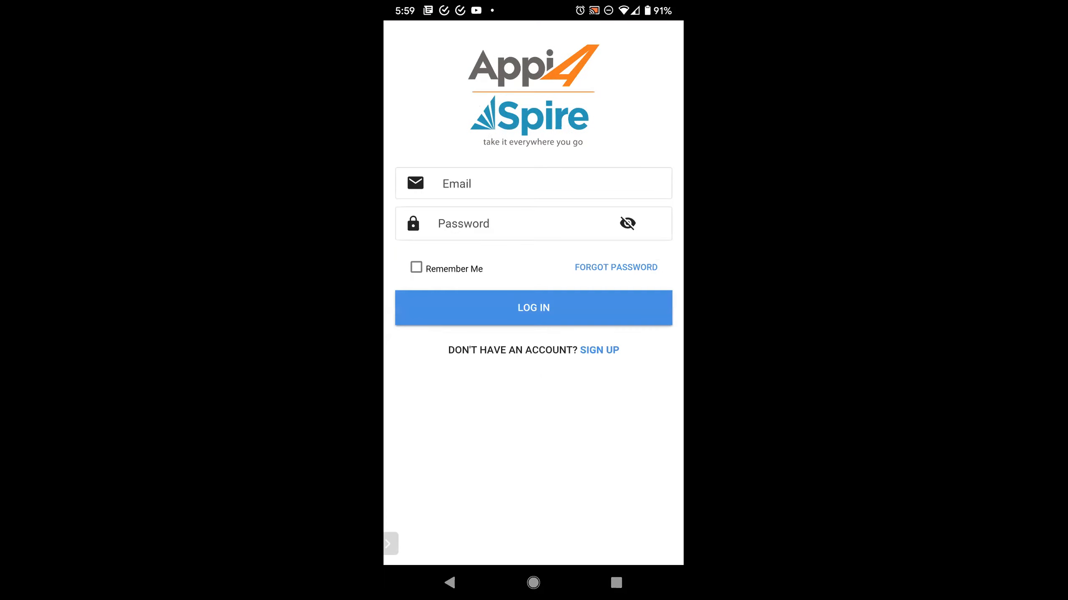
pyautogui.click(521, 183)
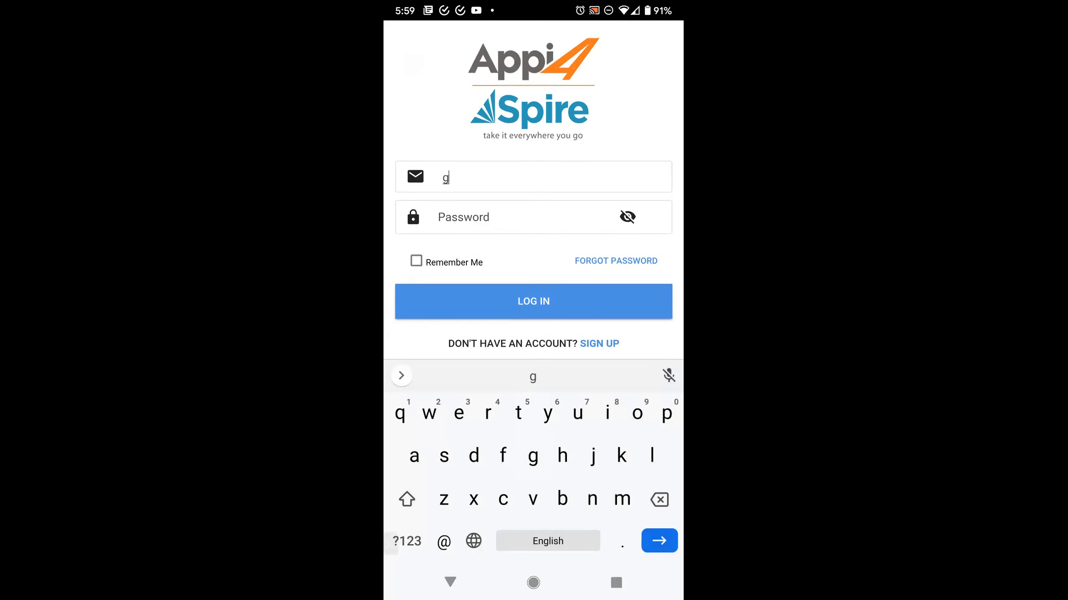
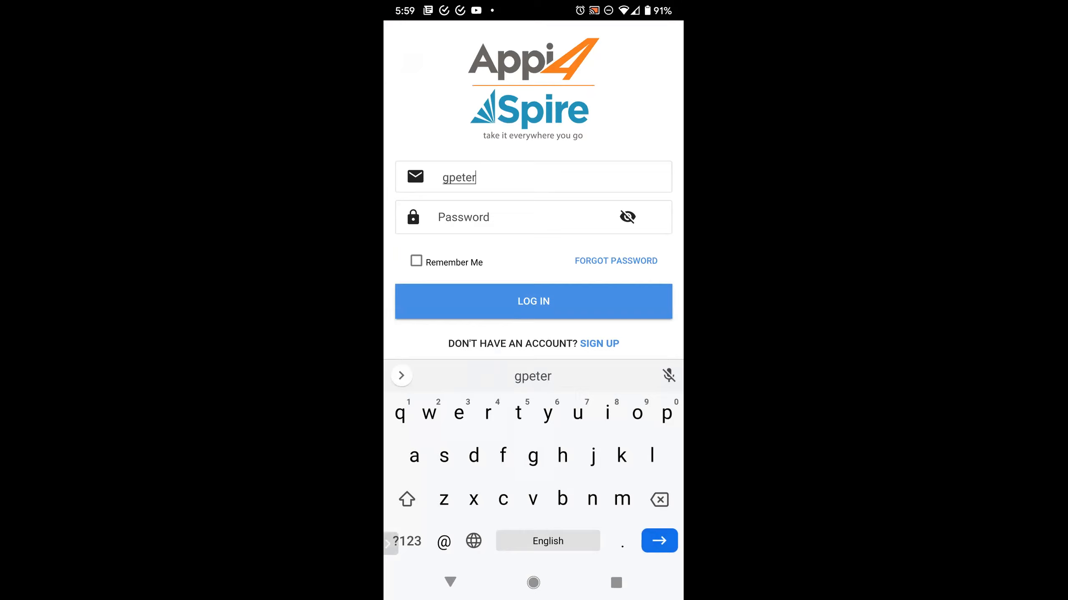
pyautogui.click(392, 543)
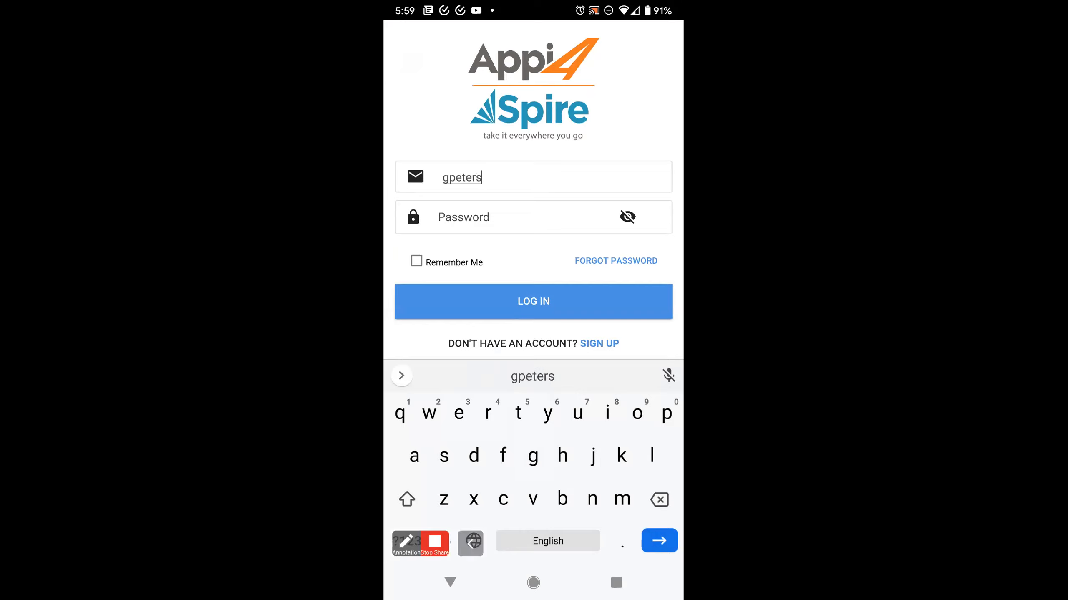